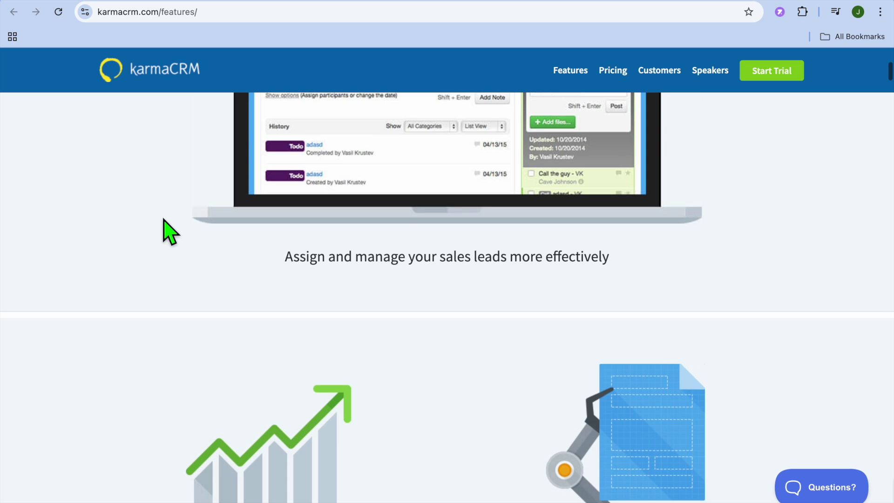
Step: Look through the sales features presented on the karmaCRM features page
scroll(165, 221, "down", 5)
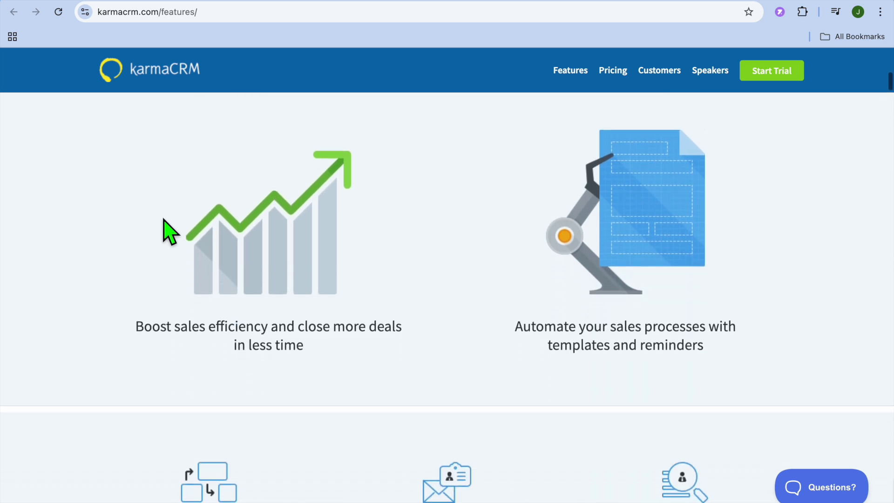
scroll(165, 222, "down", 1)
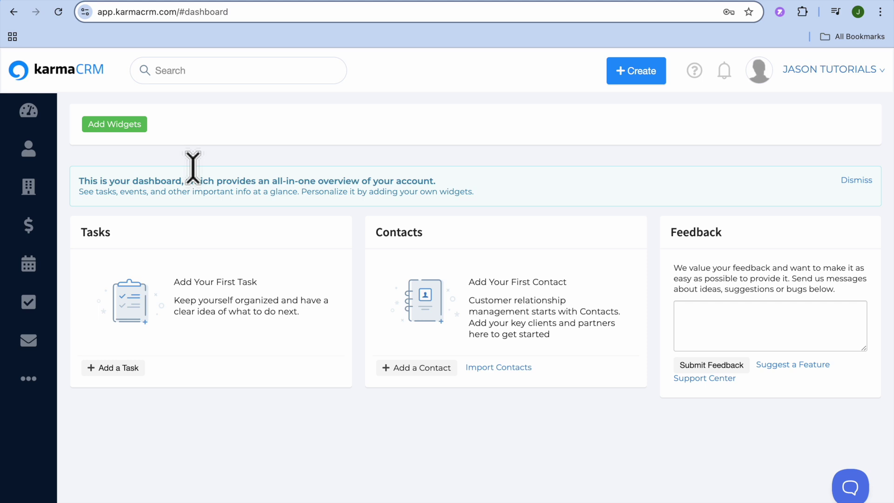
Step: Create a new contact in the contacts list, filling in the first and last name from the browser's saved profile
left_click(48, 159)
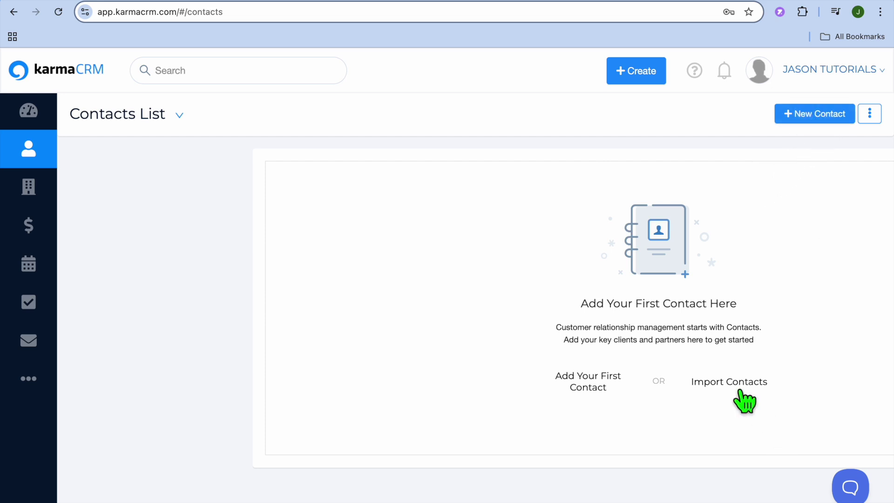
left_click(830, 117)
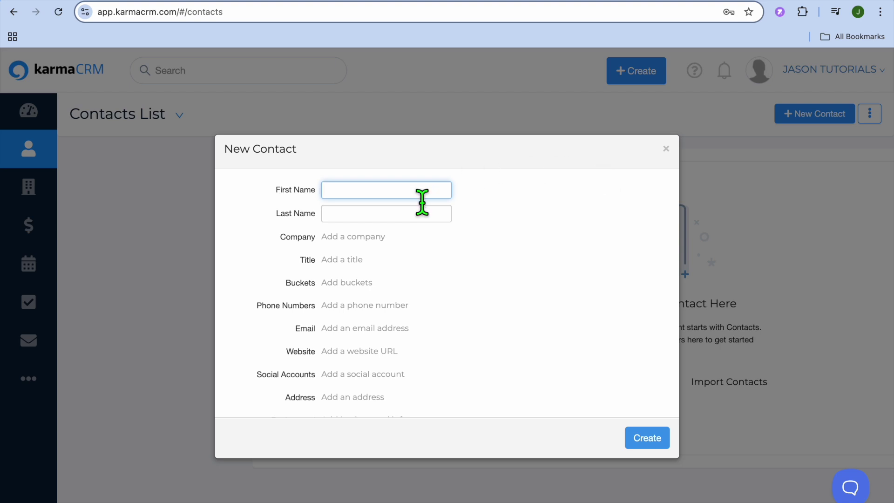
left_click(399, 193)
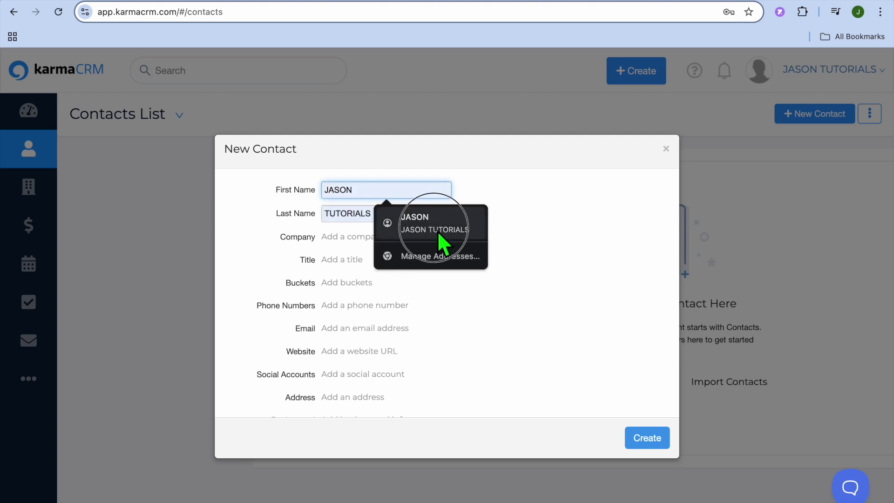
left_click(444, 218)
left_click(650, 445)
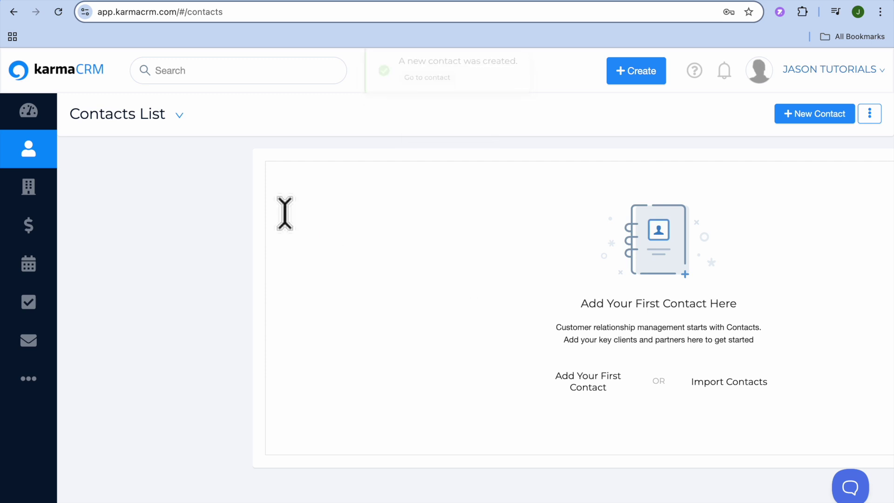
Step: View the companies list and switch to the deals list
left_click(40, 197)
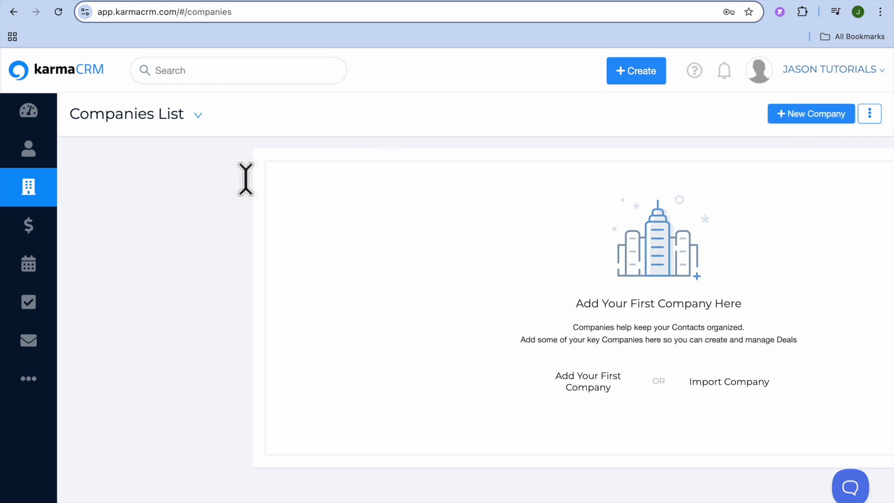
left_click(38, 229)
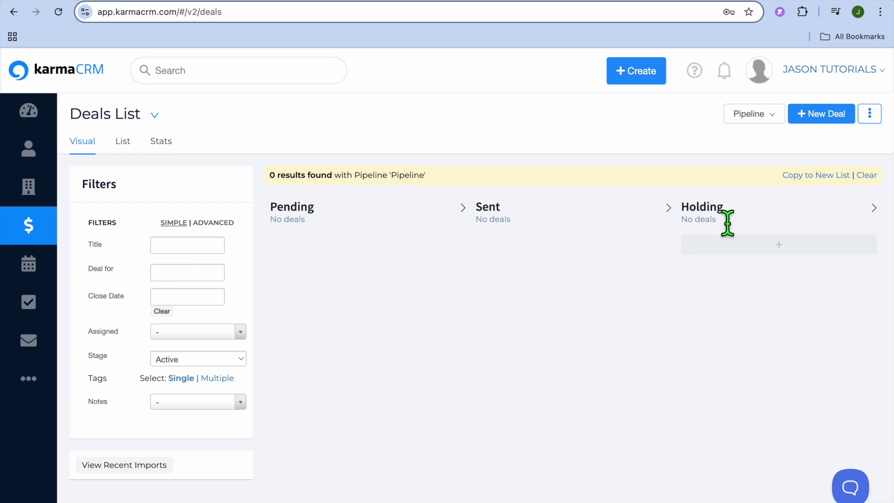
Step: Start a new deal with the title "test" and a price of 345678 USD
left_click(827, 117)
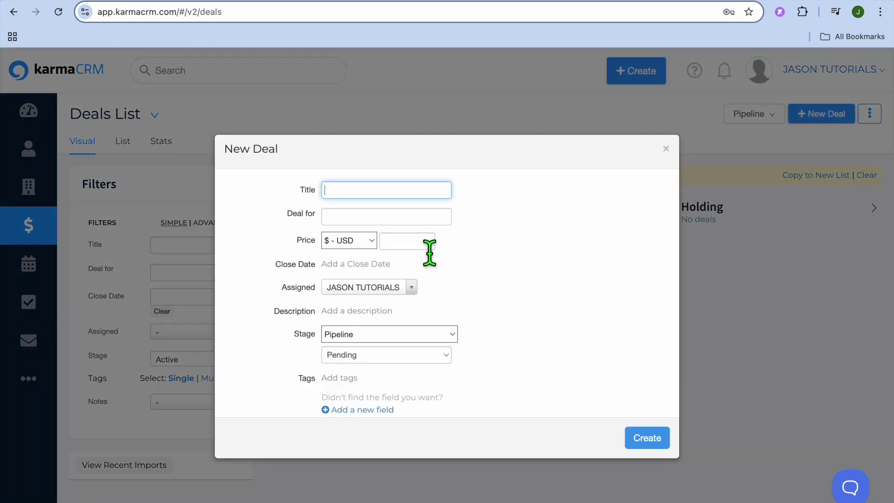
left_click(372, 223)
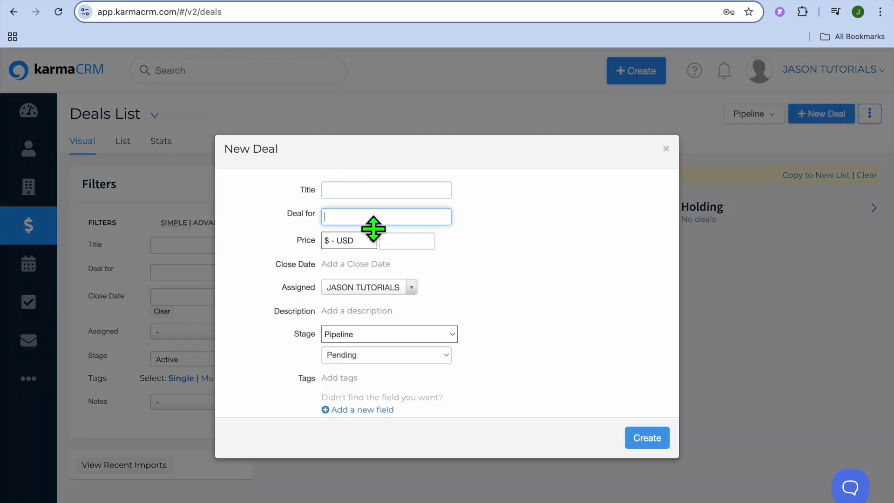
left_click(409, 245)
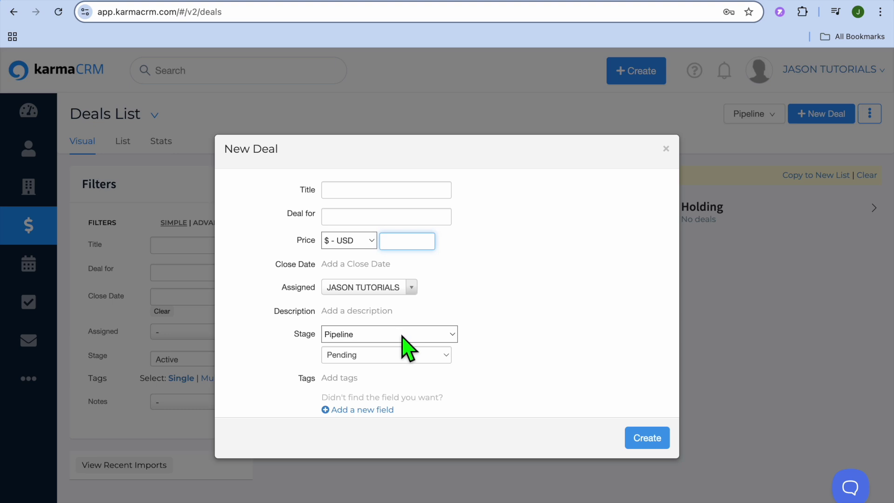
left_click(386, 347)
left_click(381, 336)
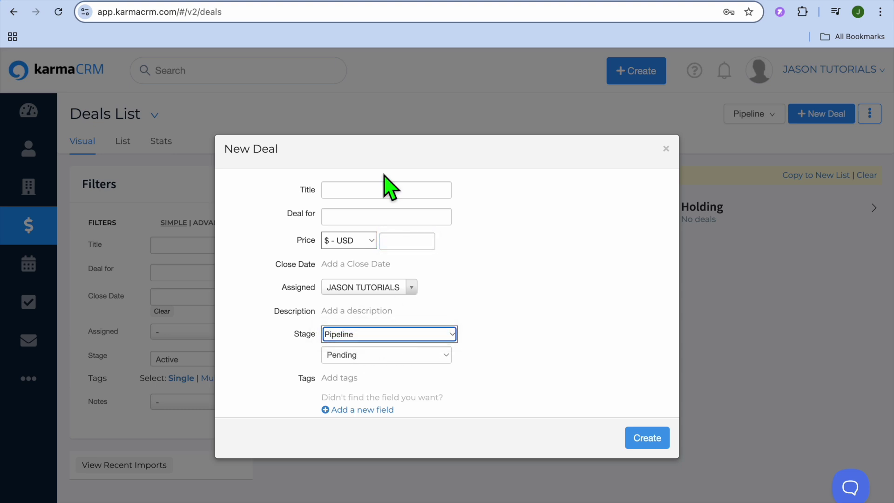
left_click(382, 191)
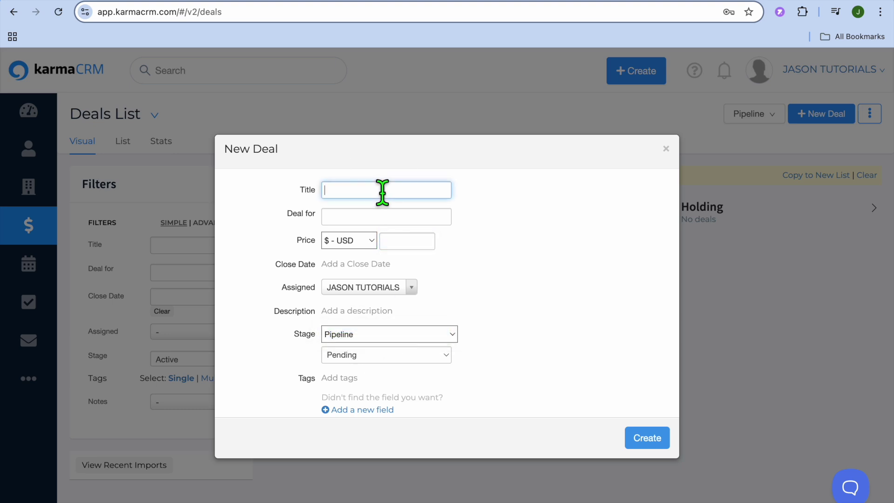
type("y")
type("est")
key("Tab")
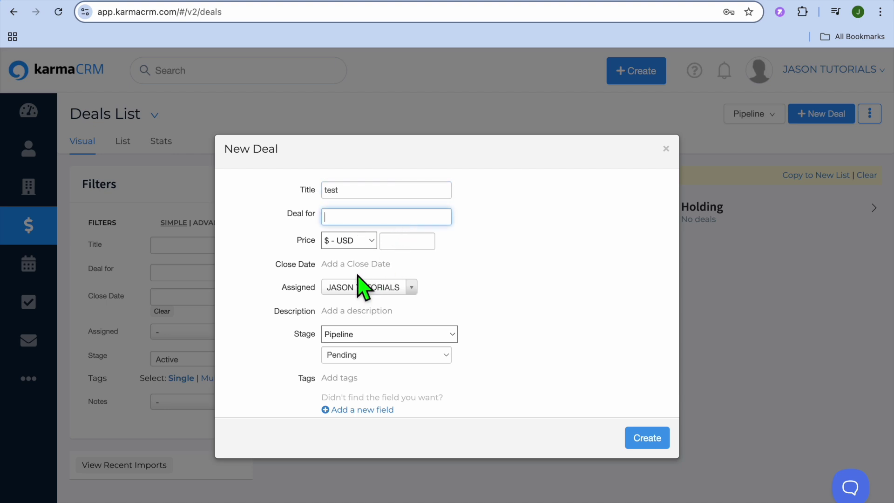
left_click(408, 246)
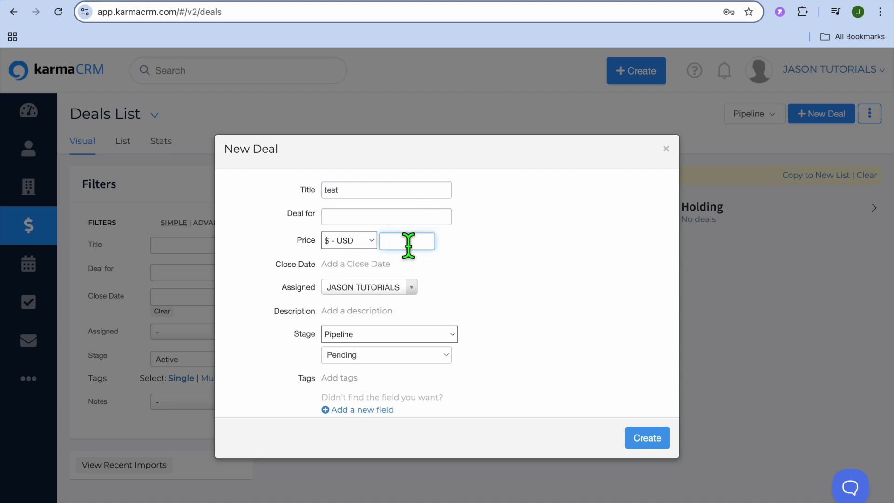
type("345678")
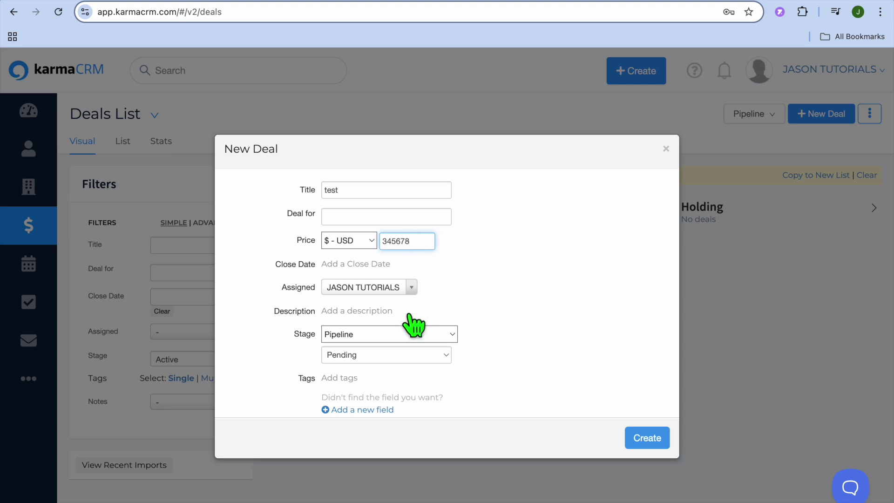
Step: Keep the deal's stage at Pipeline and Pending, and create the deal
left_click(410, 339)
left_click(410, 336)
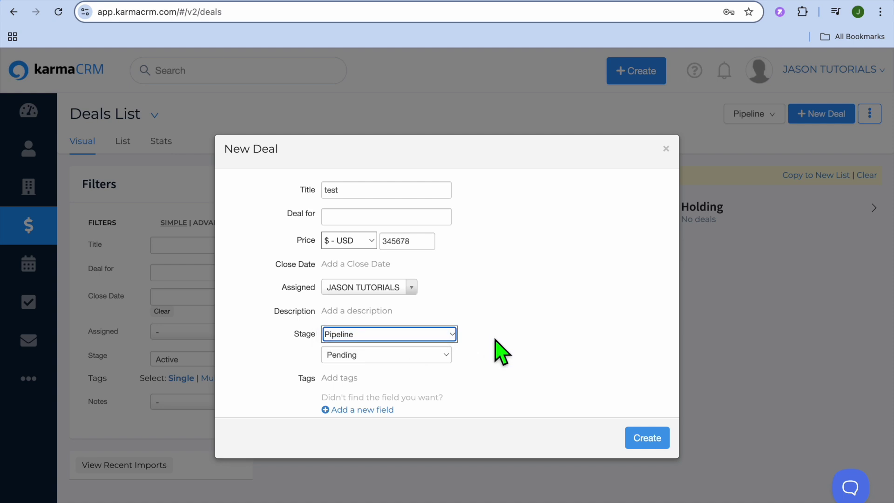
scroll(495, 349, "down", 1)
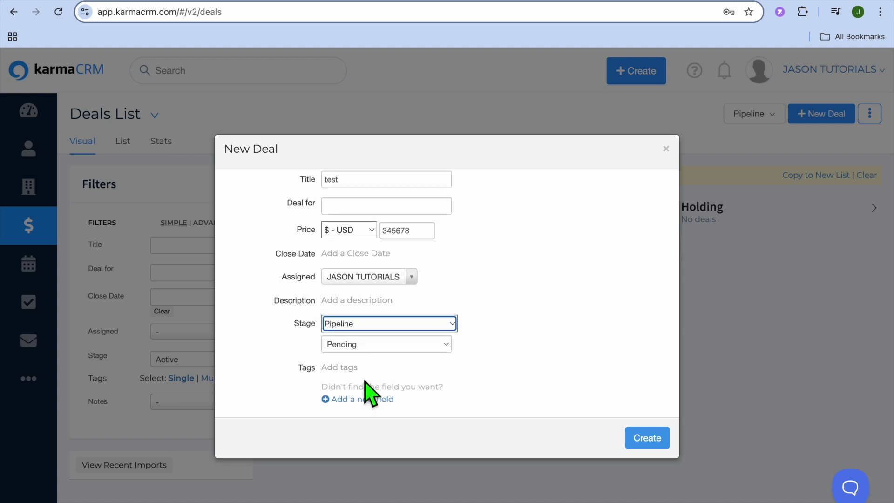
left_click(650, 441)
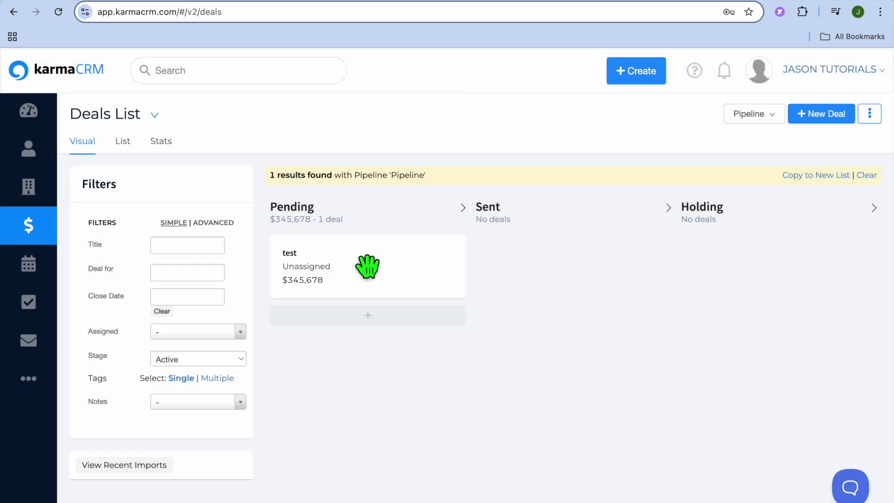
Step: Open the "test" deal from the Pending column and look through its detail page
left_click(353, 267)
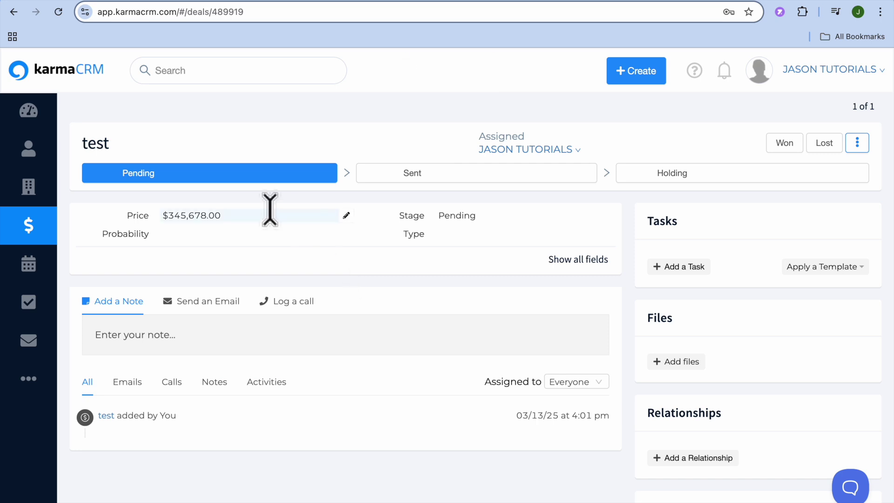
scroll(269, 209, "down", 2)
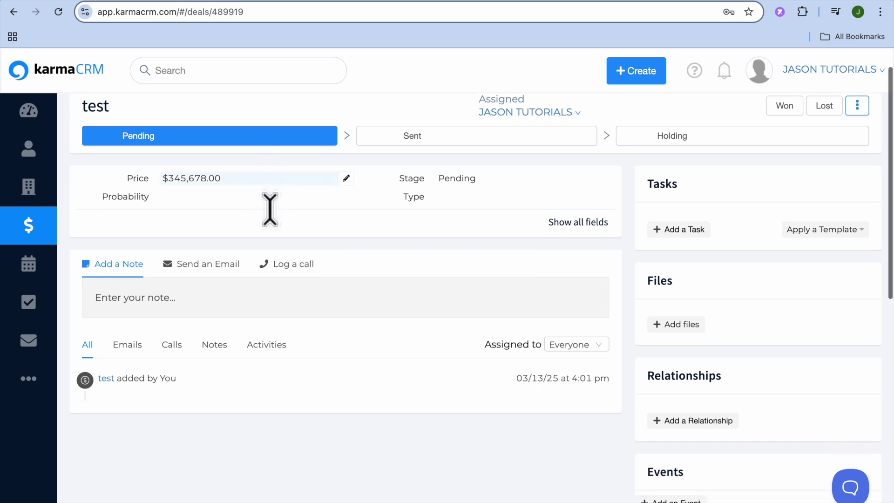
scroll(270, 209, "down", 8)
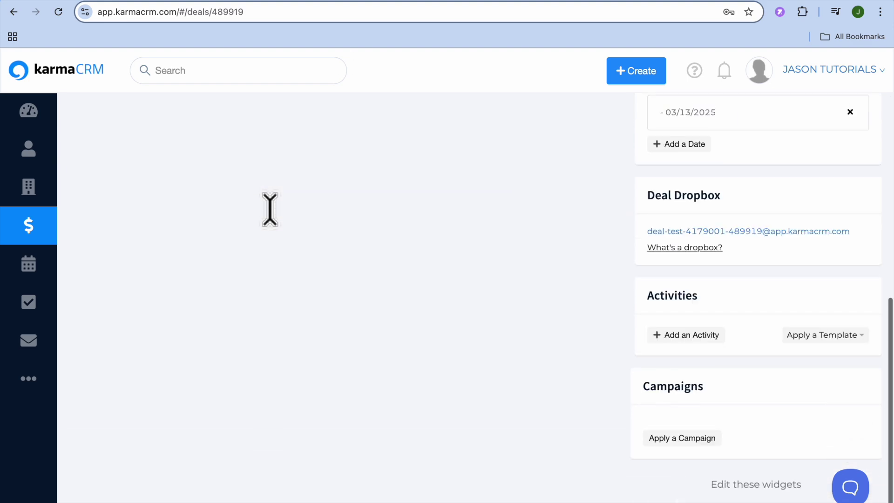
scroll(270, 209, "up", 10)
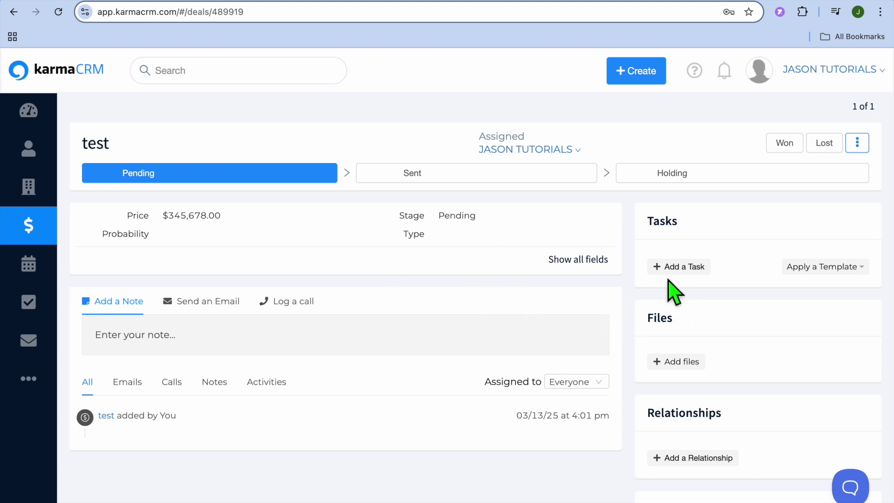
Step: Look over the new task form for the deal, including its due date field, and close it without saving
left_click(679, 267)
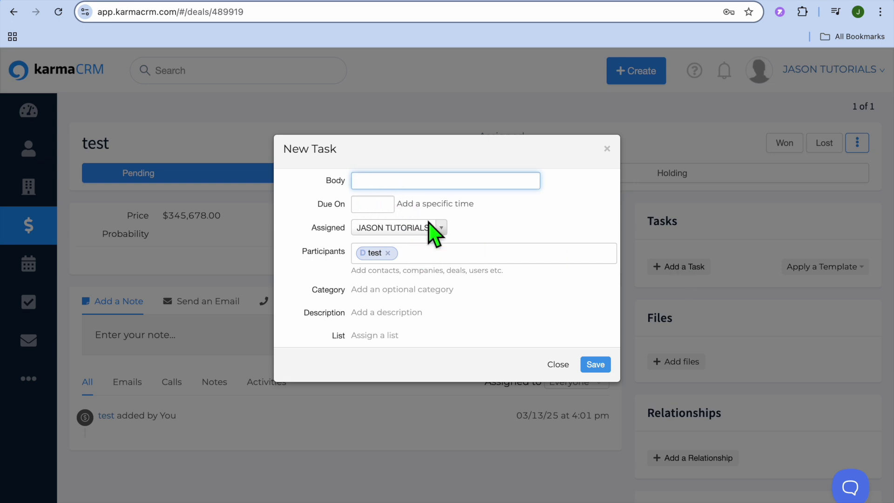
left_click(380, 207)
left_click(549, 217)
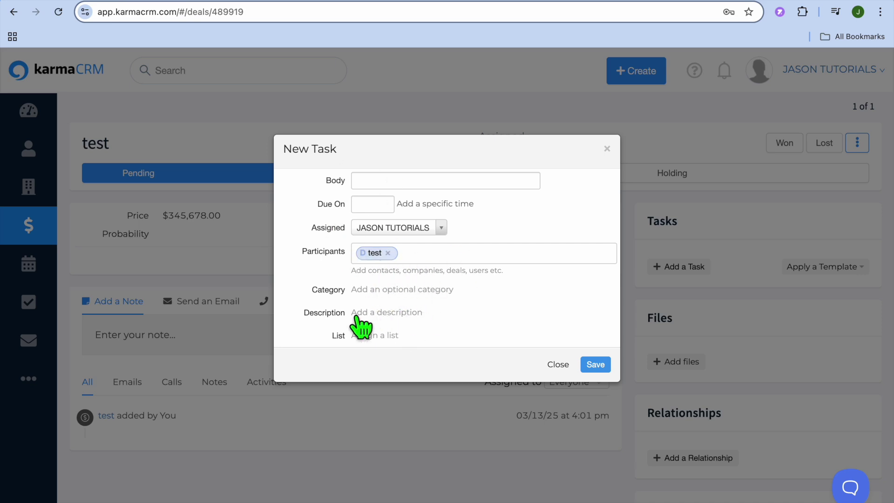
left_click(558, 365)
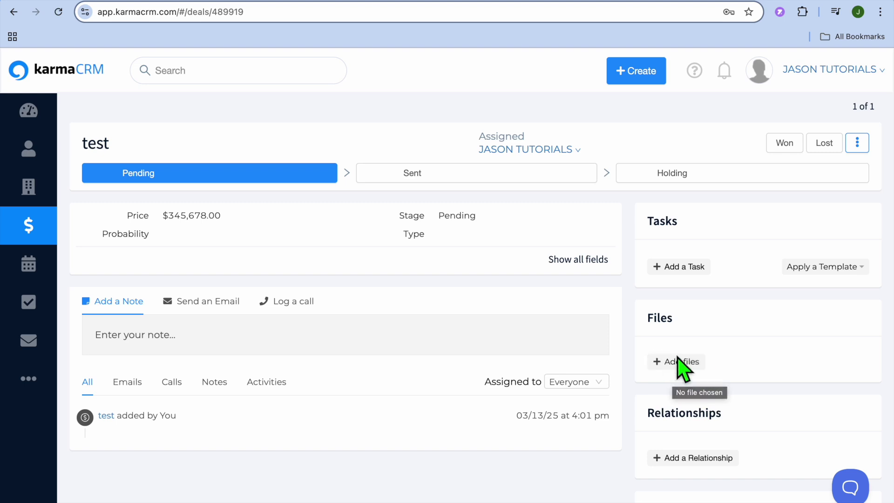
Step: Examine the deal's files, relationships, events, important dates and activities sections, and return to its note area
scroll(675, 373, "down", 3)
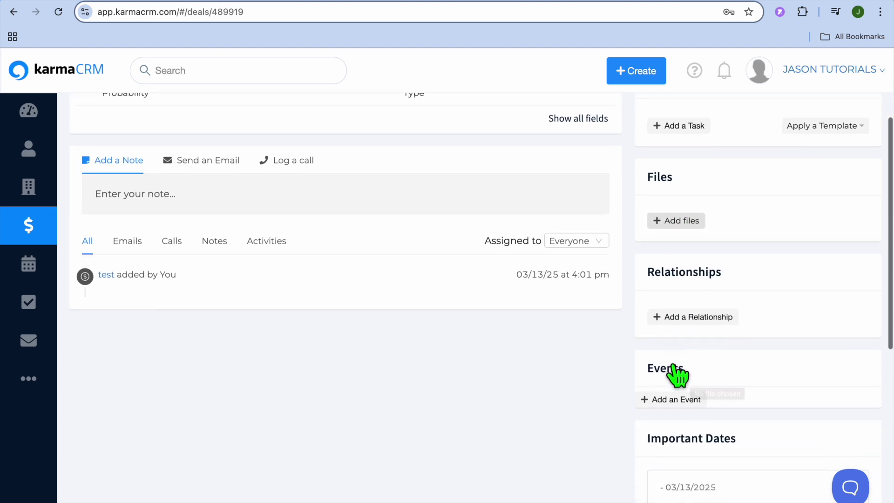
scroll(696, 411, "down", 5)
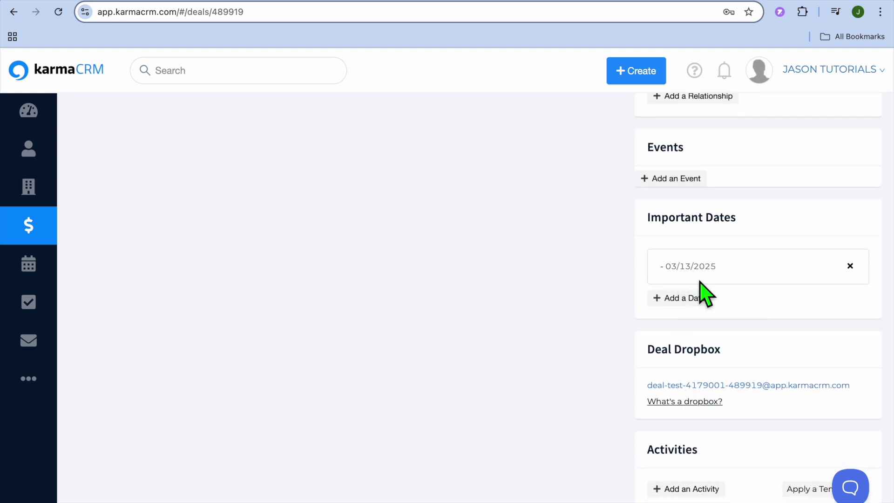
scroll(696, 331, "up", 7)
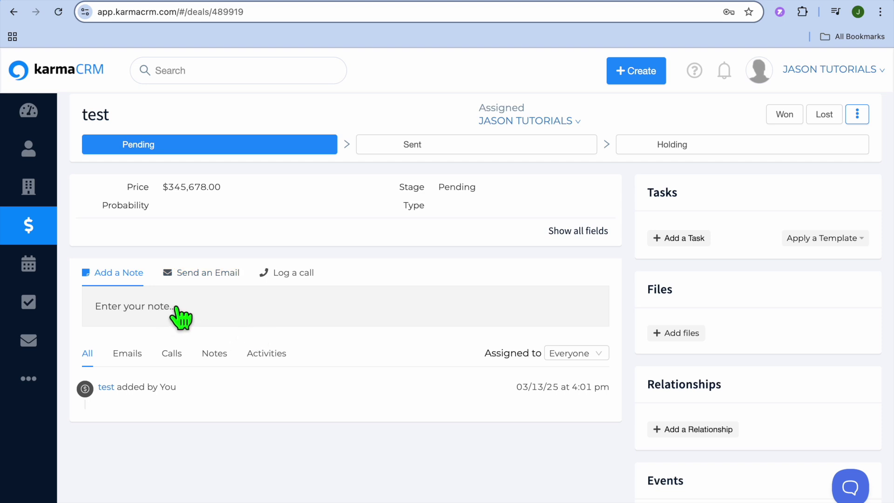
Step: Open the calendar and look over the event forms for 1 and 14 March 2025, closing each without saving
left_click(26, 265)
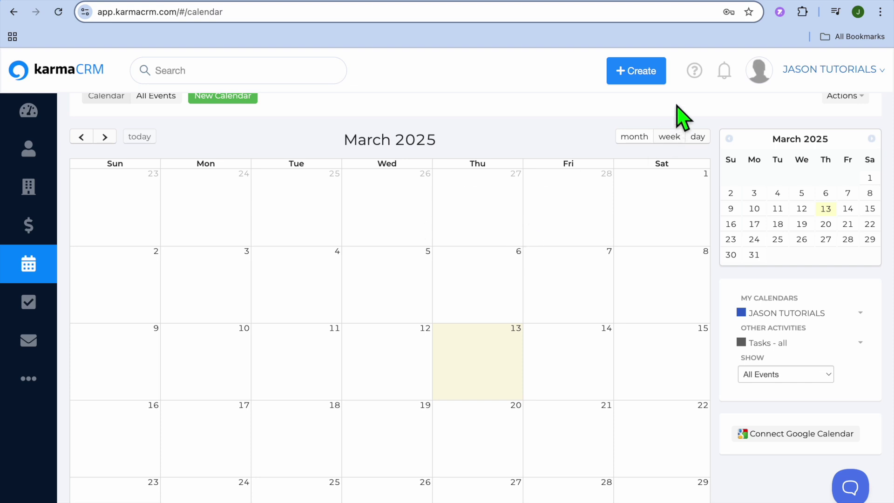
left_click(642, 78)
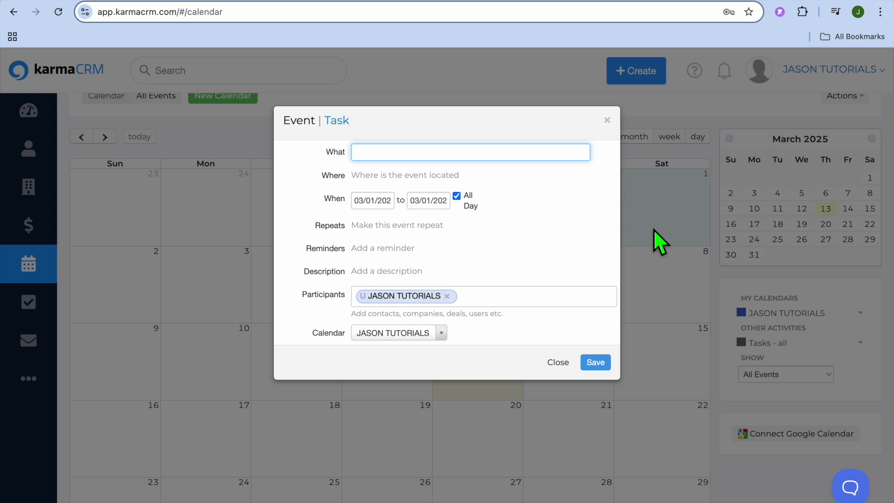
left_click(562, 363)
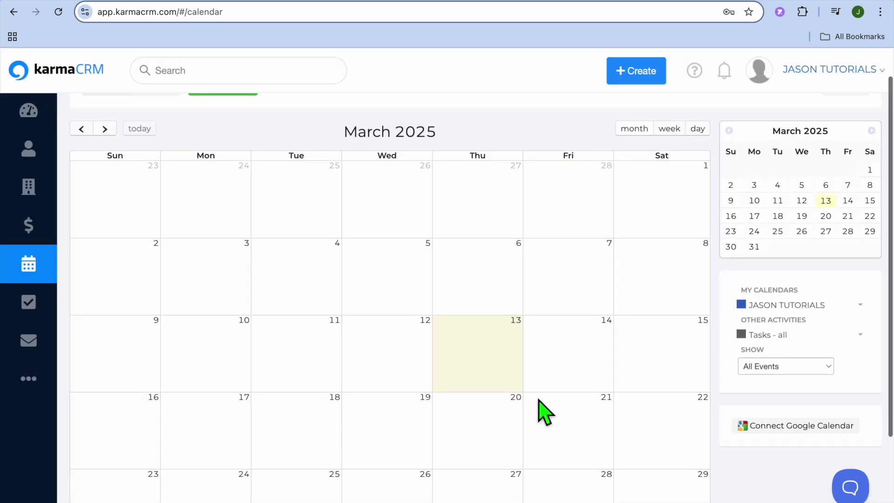
scroll(539, 406, "down", 3)
left_click(590, 268)
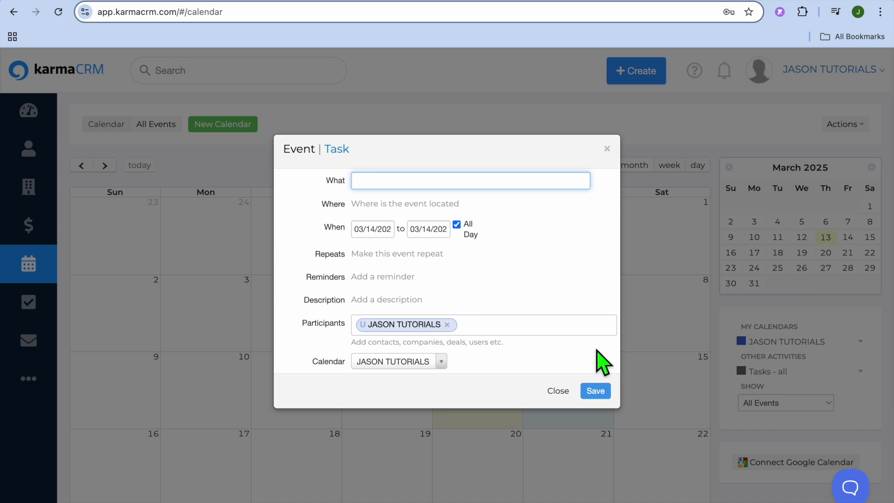
left_click(561, 393)
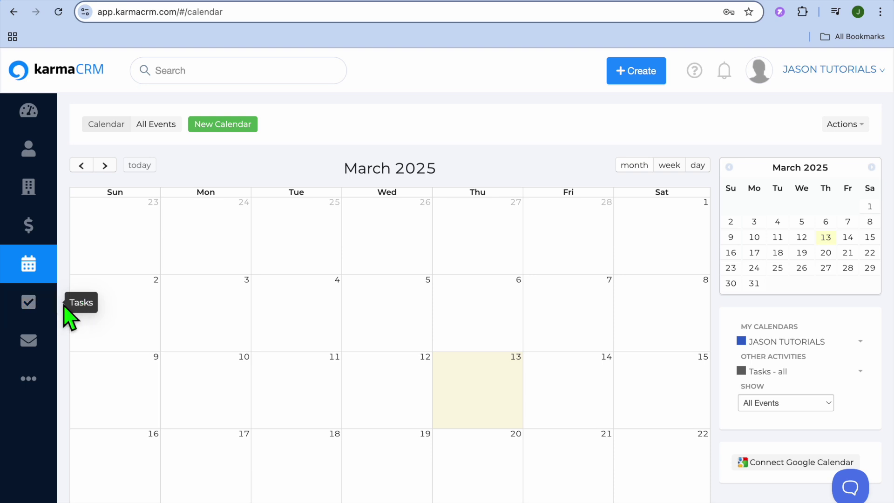
Step: Open the tasks page, try to save a new task with an empty body, and close the form
left_click(29, 303)
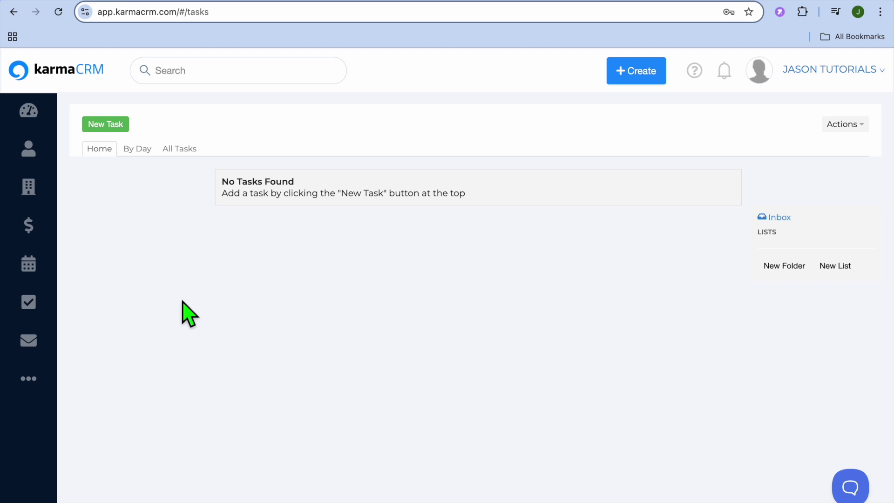
left_click(114, 122)
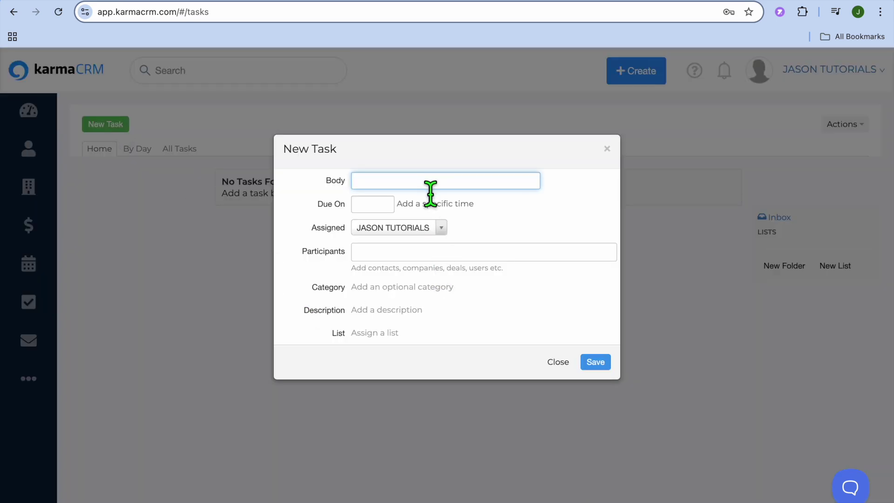
left_click(428, 228)
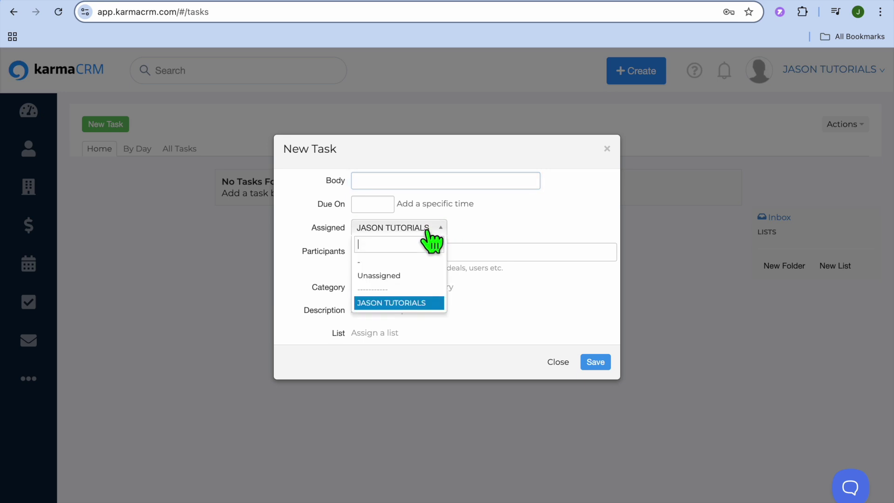
left_click(428, 230)
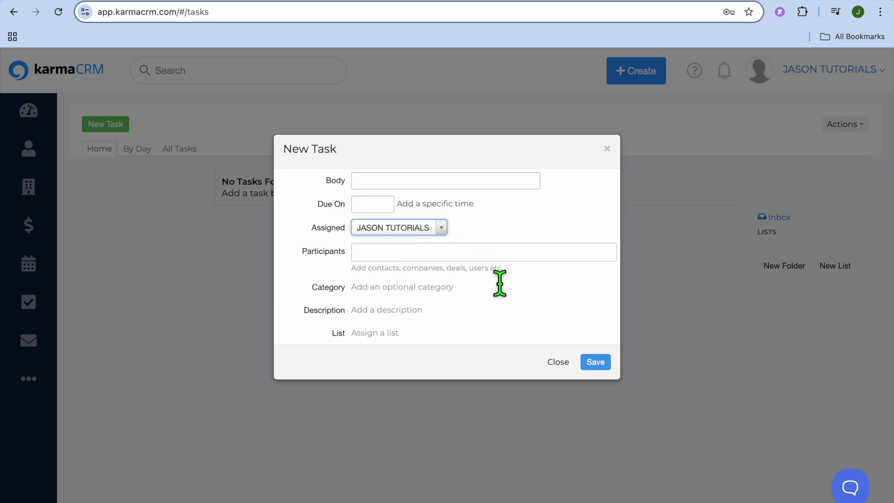
left_click(600, 365)
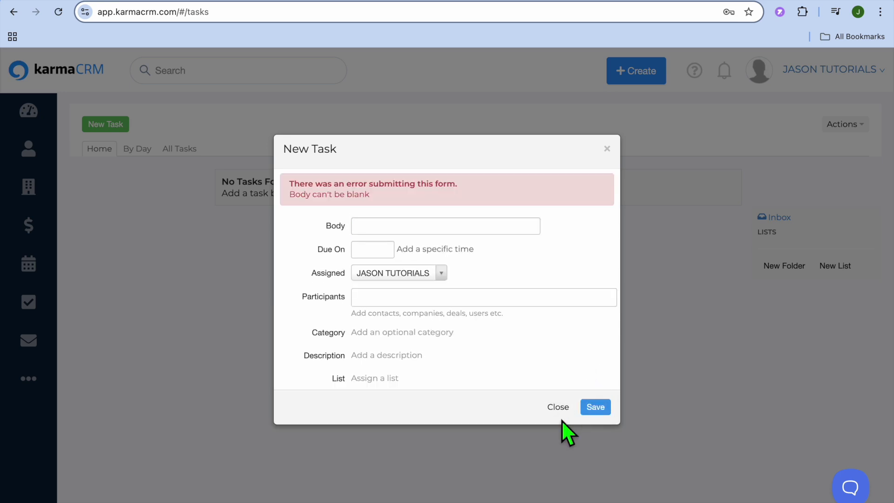
left_click(558, 410)
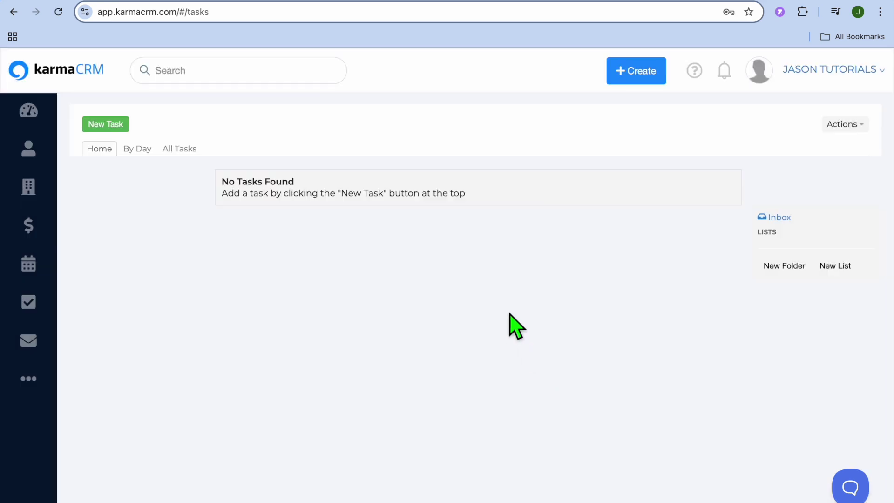